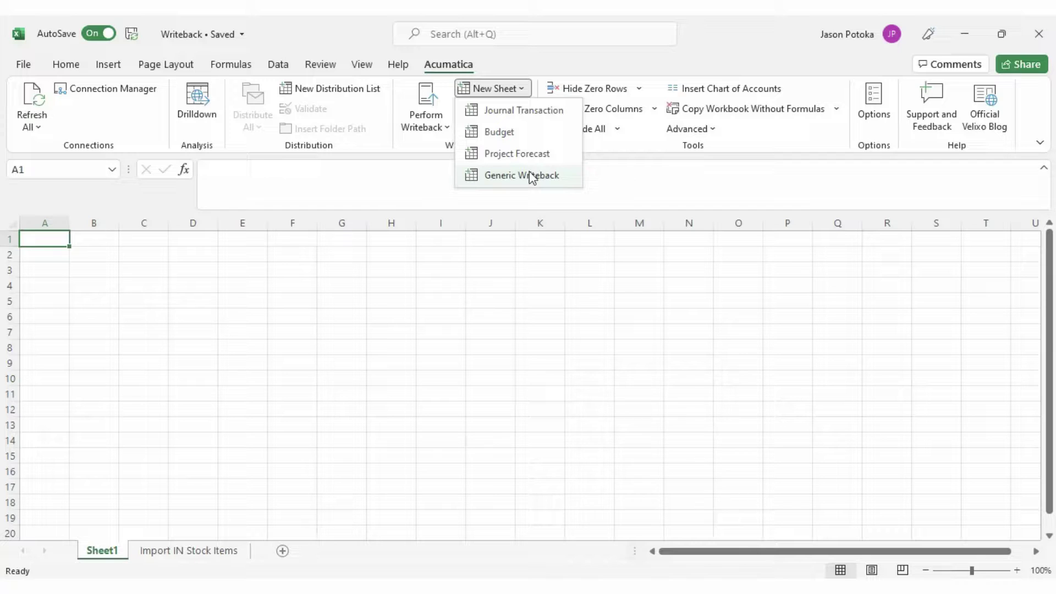
- Create a generic writeback worksheet on the Demo connection using the Import IN Stock Items scenario
click(530, 174)
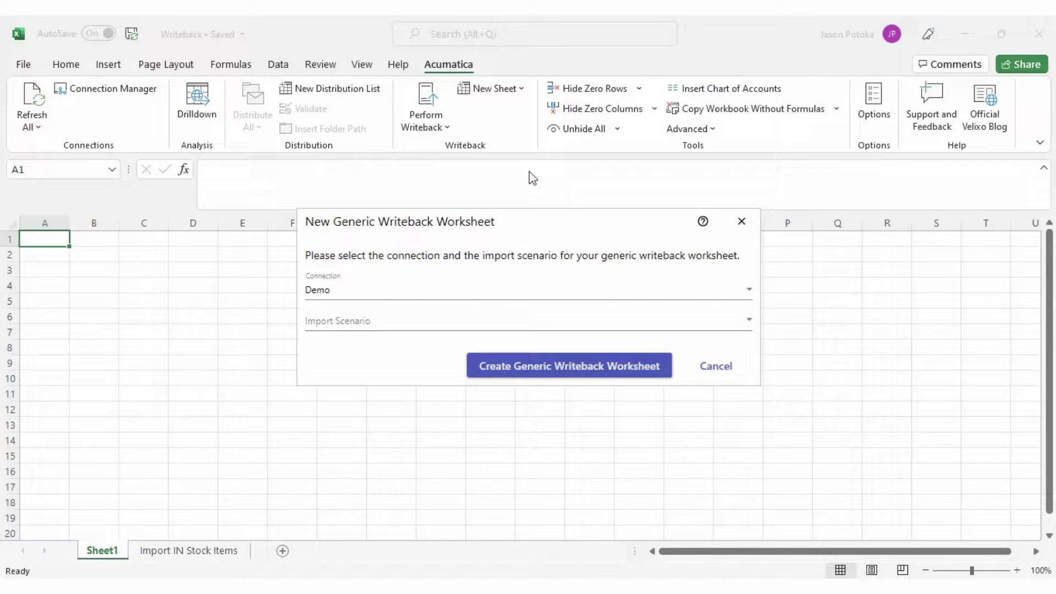
click(750, 321)
scroll(680, 418, down, 10)
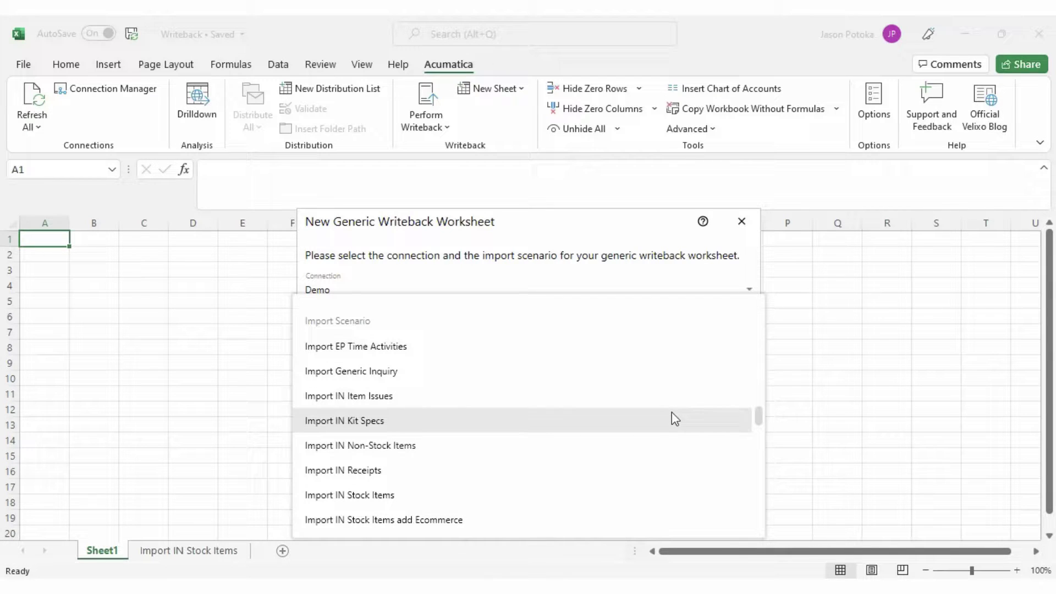
click(633, 494)
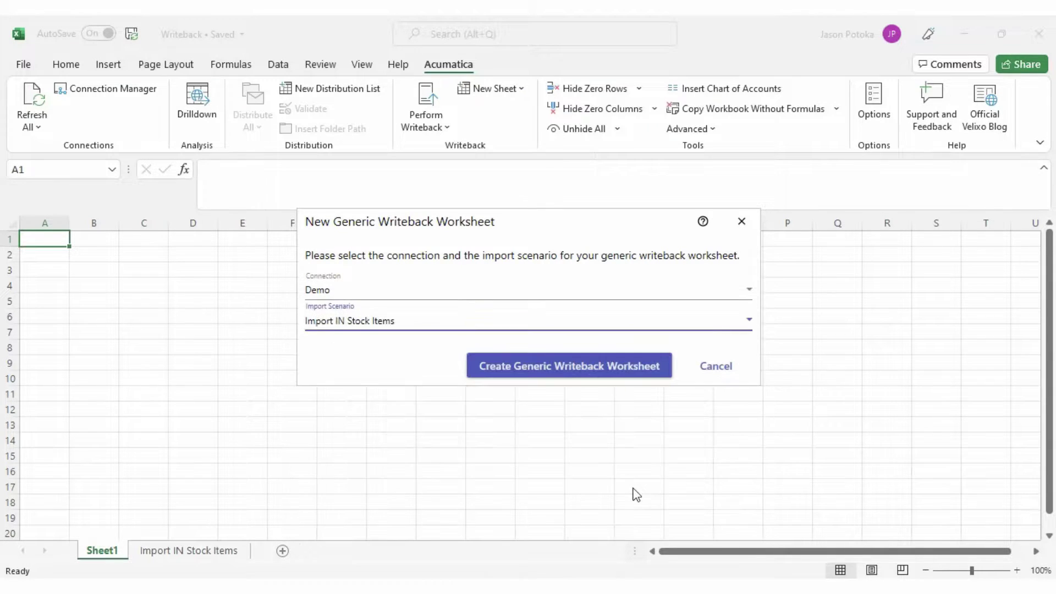
click(603, 372)
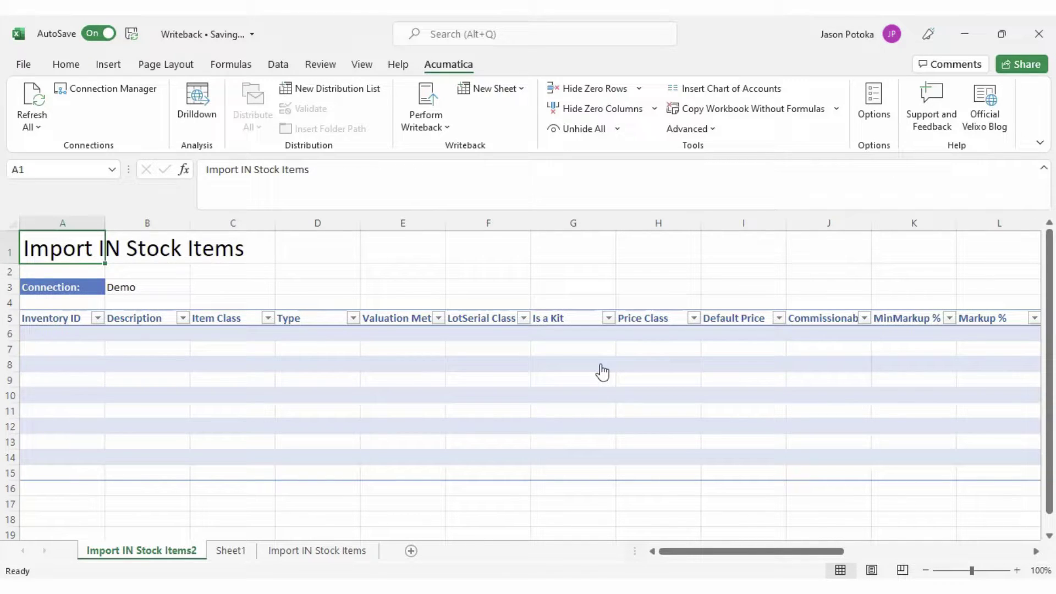
- Enter inventory ID AACOFFSM, description Small Coffee and item class CONSUMER in row 6 of the new stock items table
click(78, 334)
text(A)
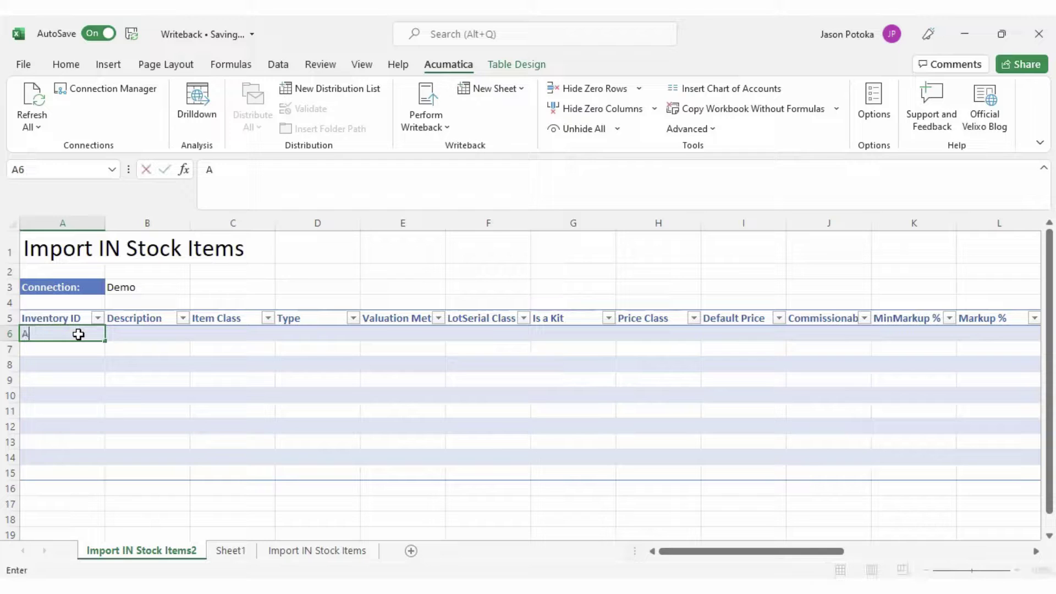
text(ACOFFSM)
key(Tab)
text(S)
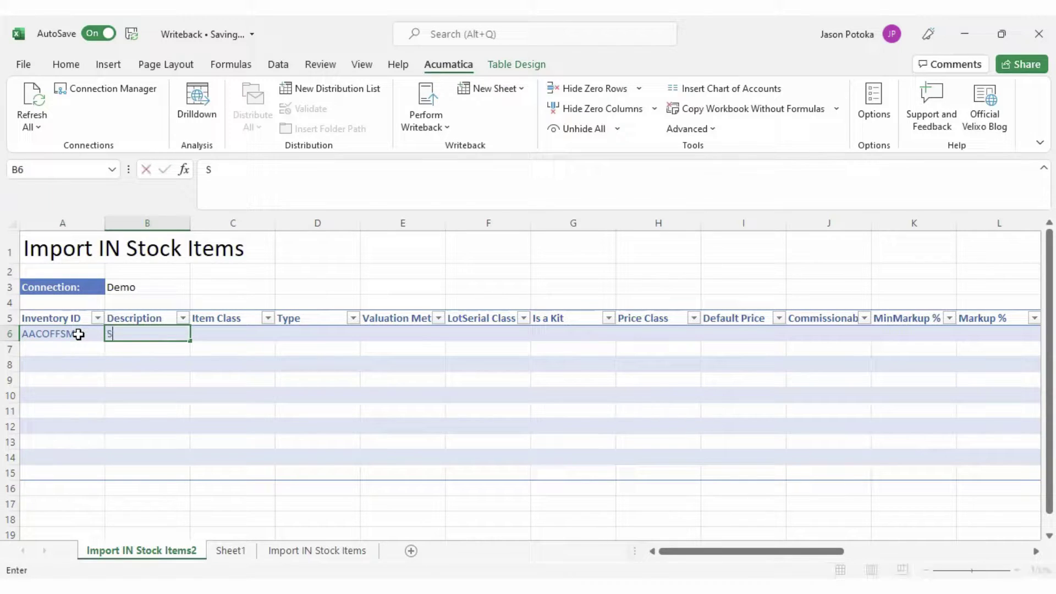
text(mall Coffee)
key(Tab)
text(CONSUMER)
- Set both the Default Price and the MSRP of the Small Coffee item to 1.25
key(Tab)
key(Tab)
key(Tab)
key(Tab)
key(Tab)
key(Tab)
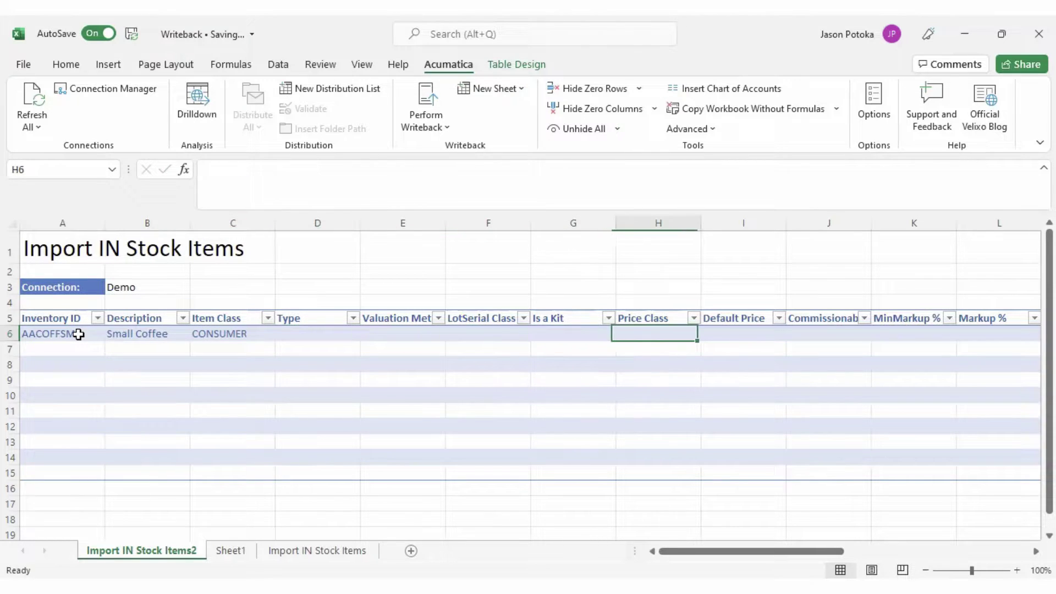
text(1.25)
key(Tab)
key(Tab)
key(Tab)
key(Tab)
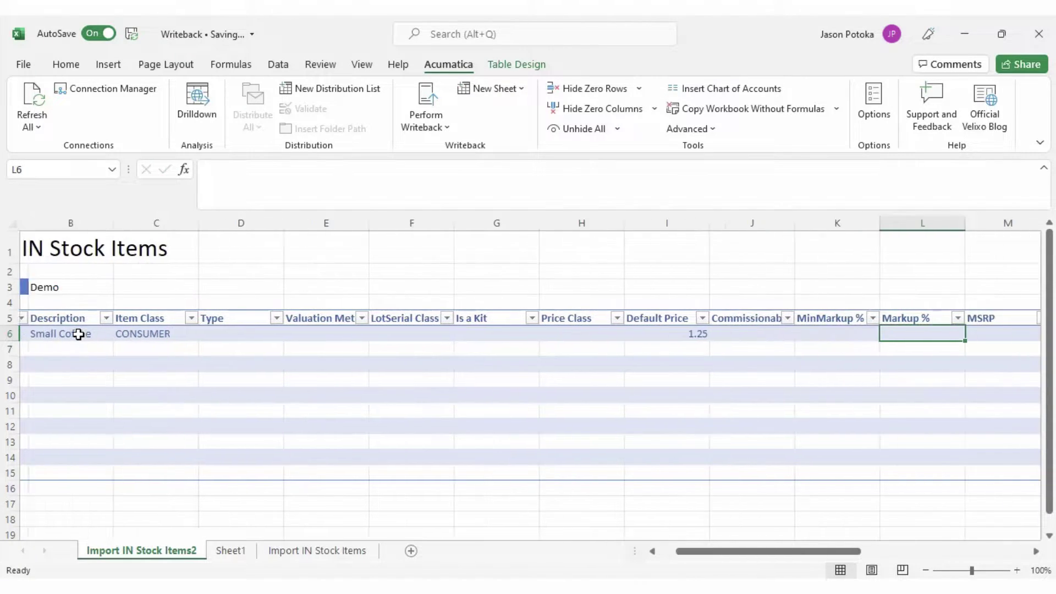
text(1.25)
key(Tab)
- Try to write the Small Coffee line back to Acumatica and check its Writeback Status
key(Tab)
key(Tab)
key(Tab)
key(Tab)
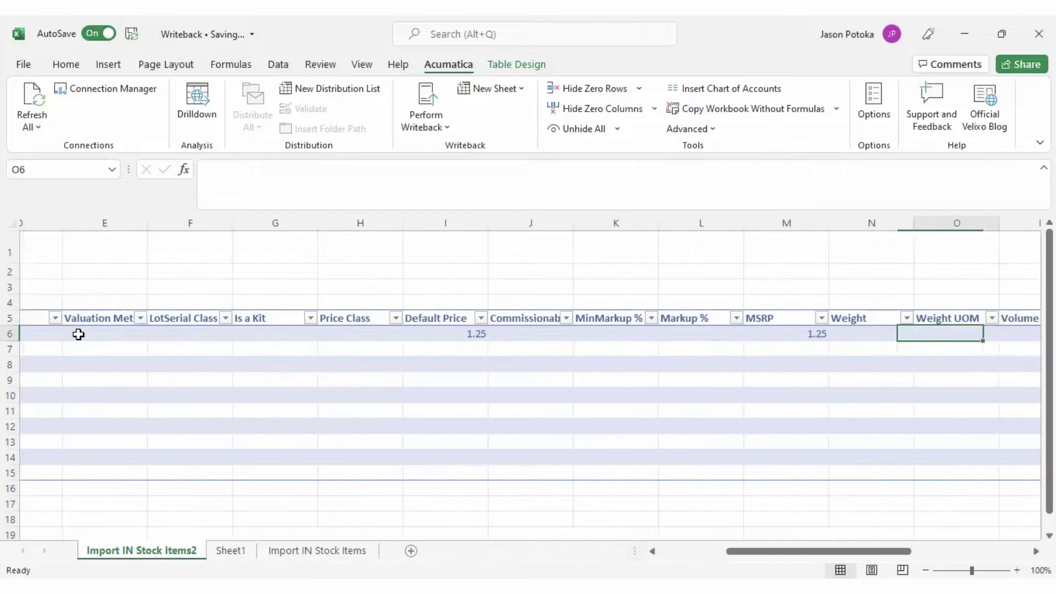
key(Tab)
key(Tab)
key(Tab)
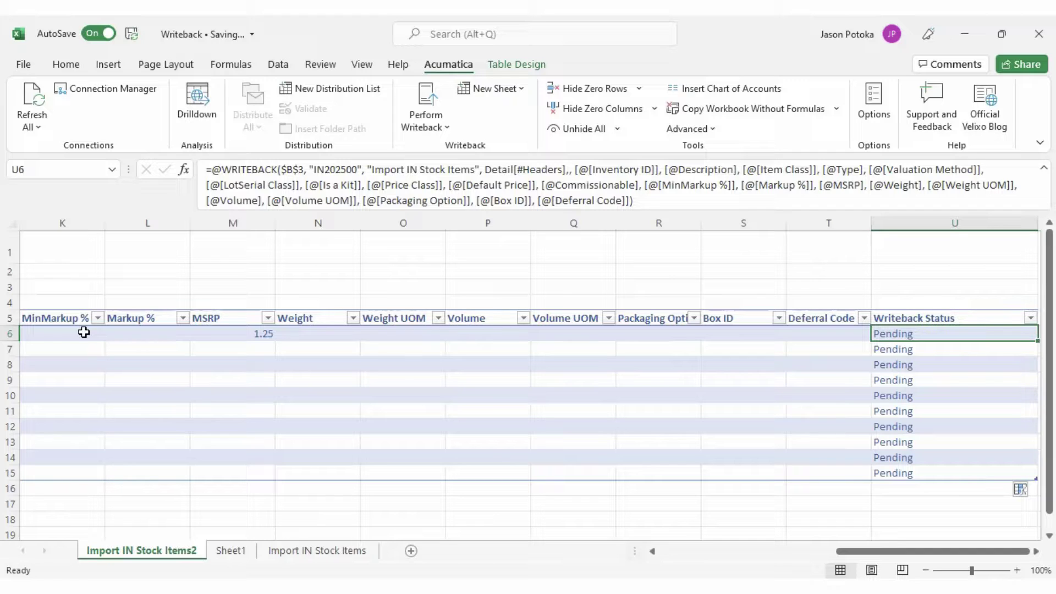
click(426, 96)
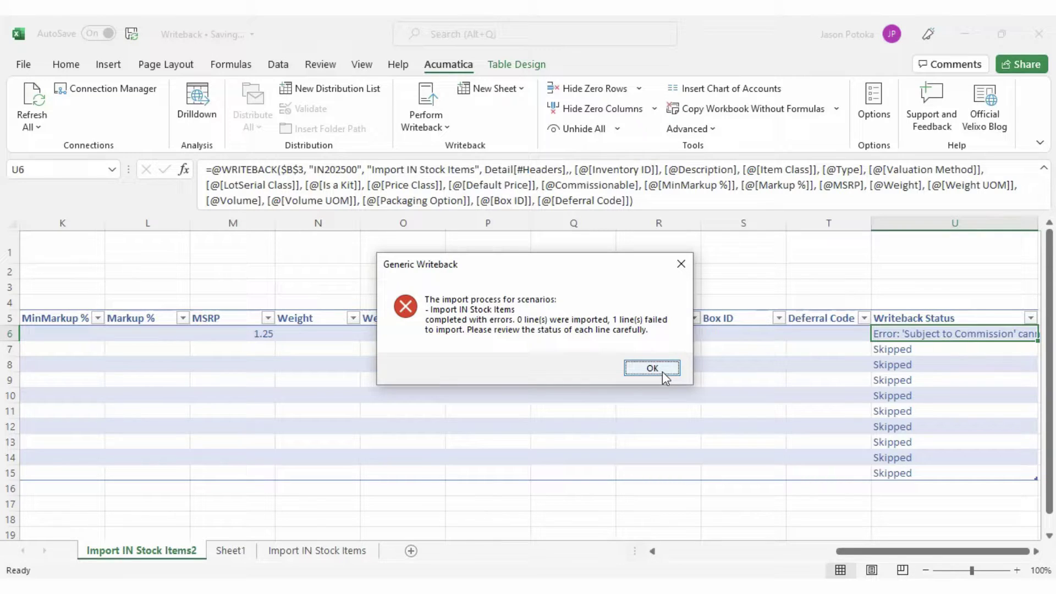
click(662, 372)
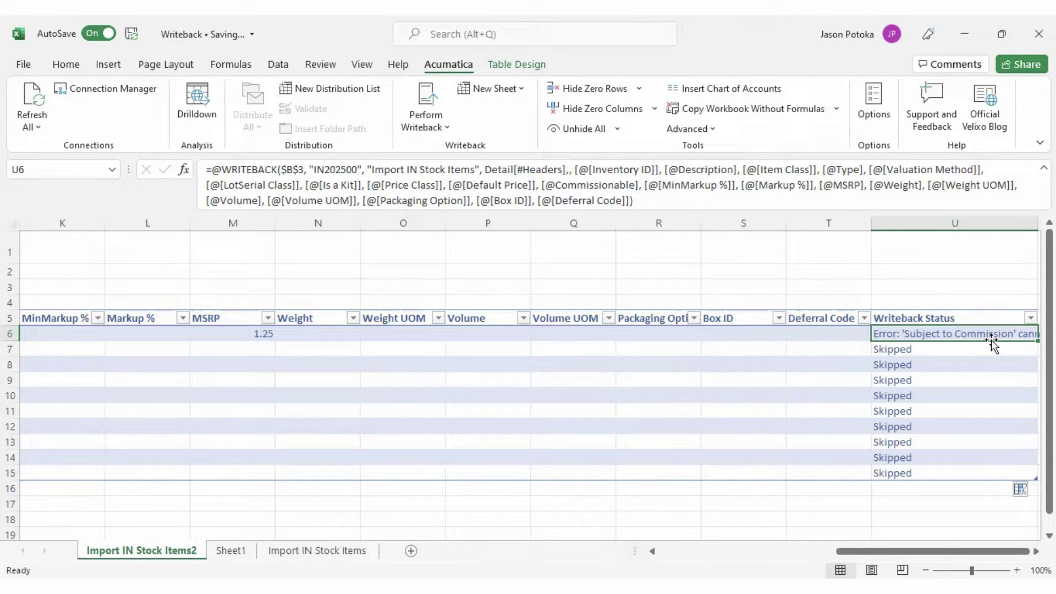
- Set the Commissionable value of the Small Coffee item to TRUE
drag(999, 556, 946, 555)
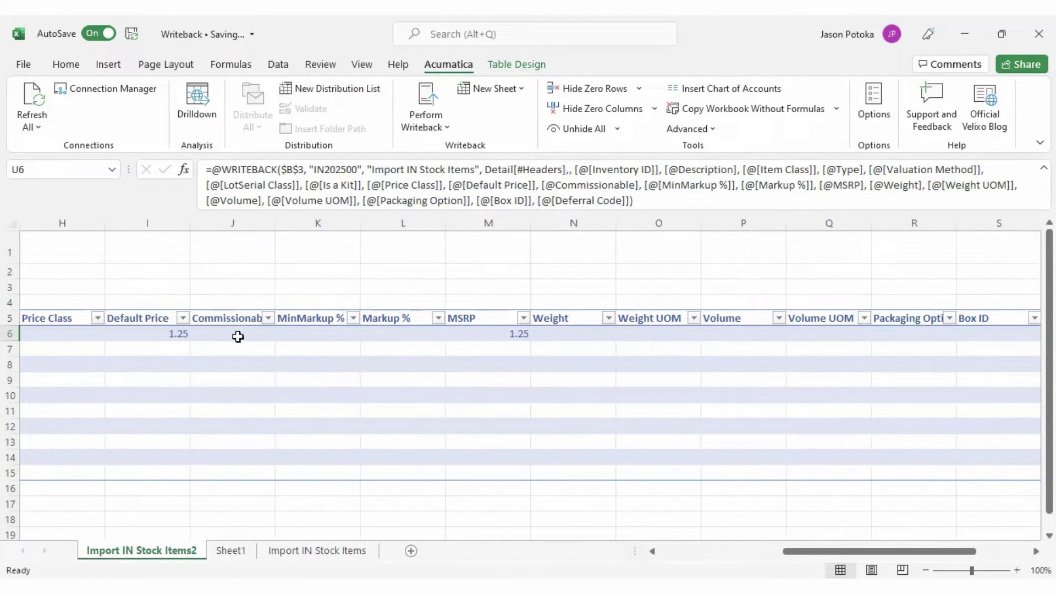
click(209, 334)
text(TRUE)
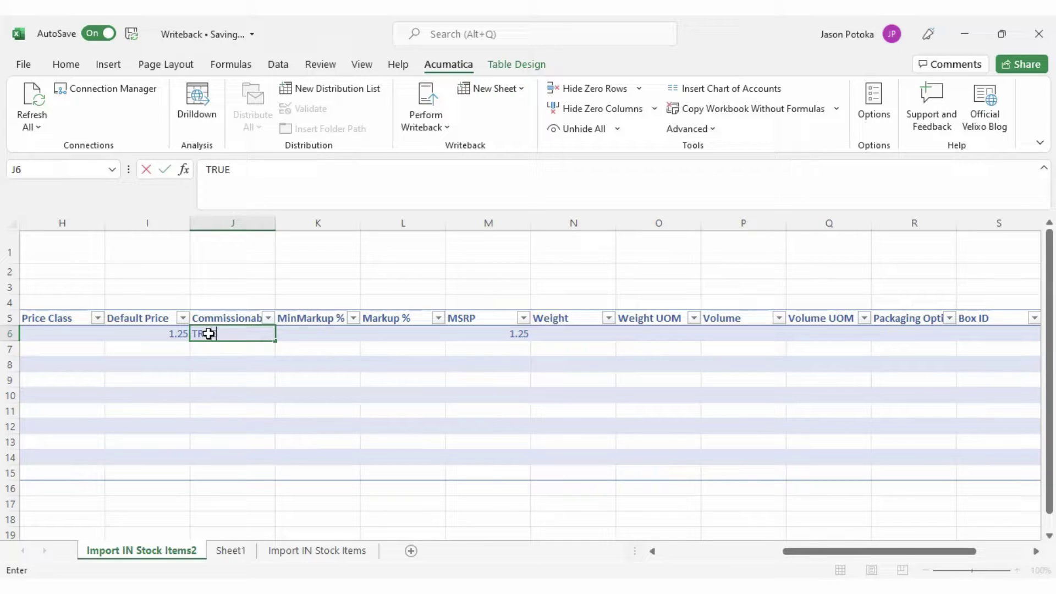
key(Return)
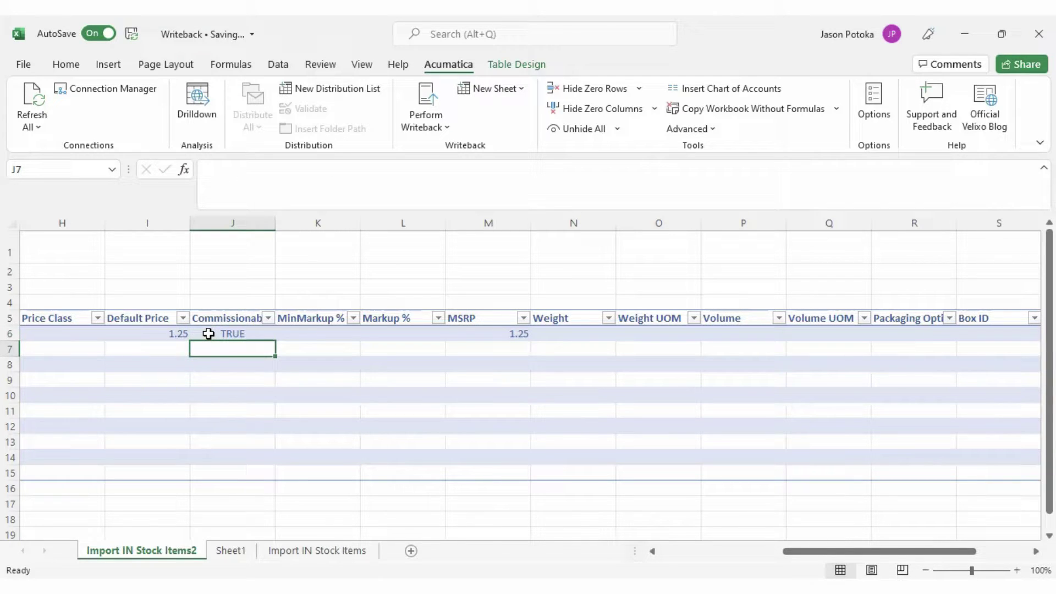
- Perform the writeback of the prefilled Import IN Stock Items sheet and check the status of its lines
click(325, 551)
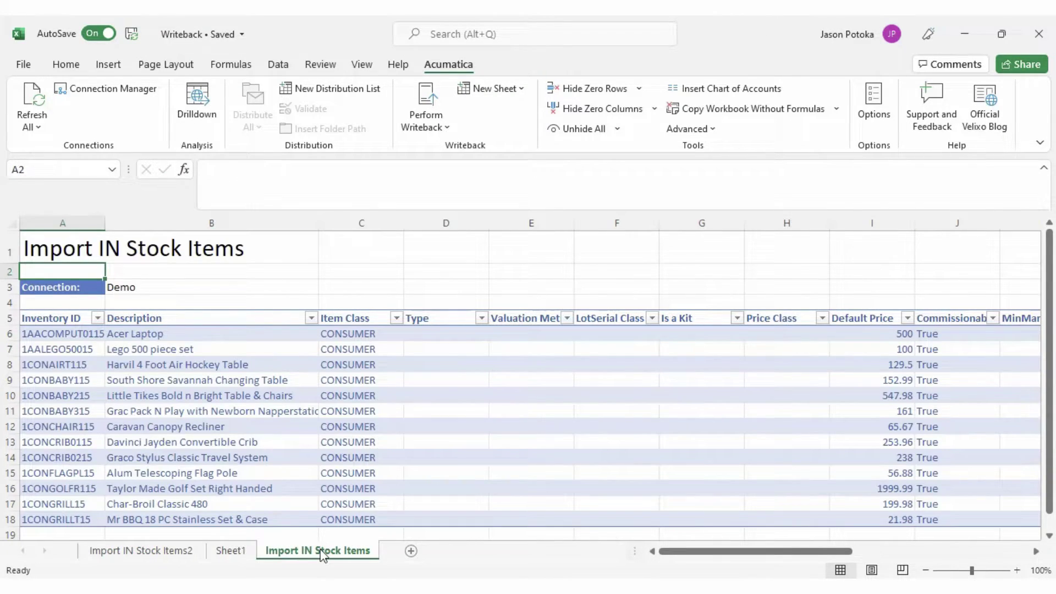
click(429, 95)
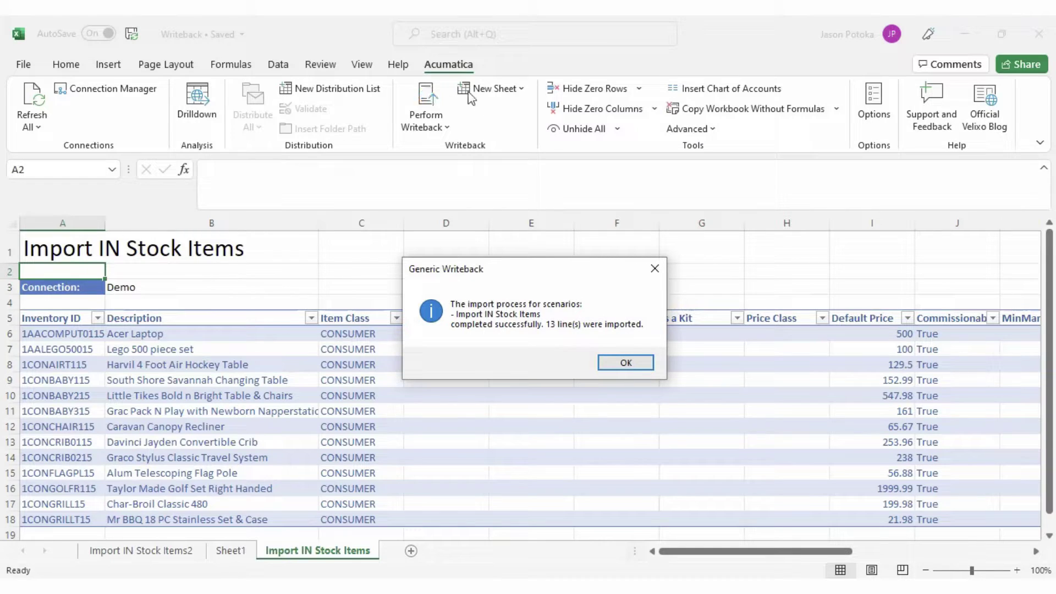
click(627, 363)
drag(731, 553, 935, 555)
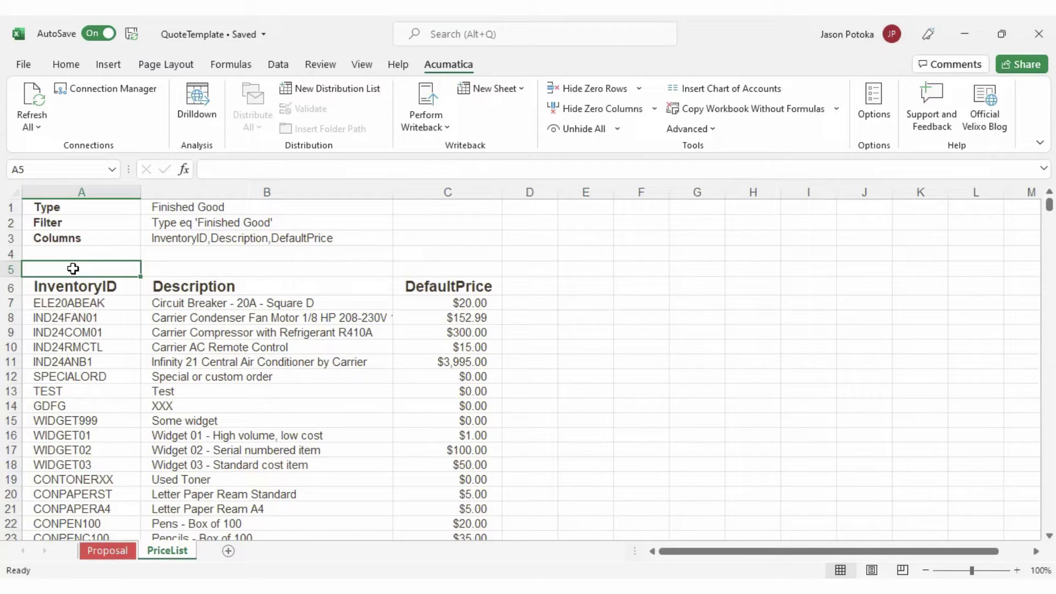
- Examine the GI formula behind the PriceList table and the stock items and default prices it retrieves
click(76, 288)
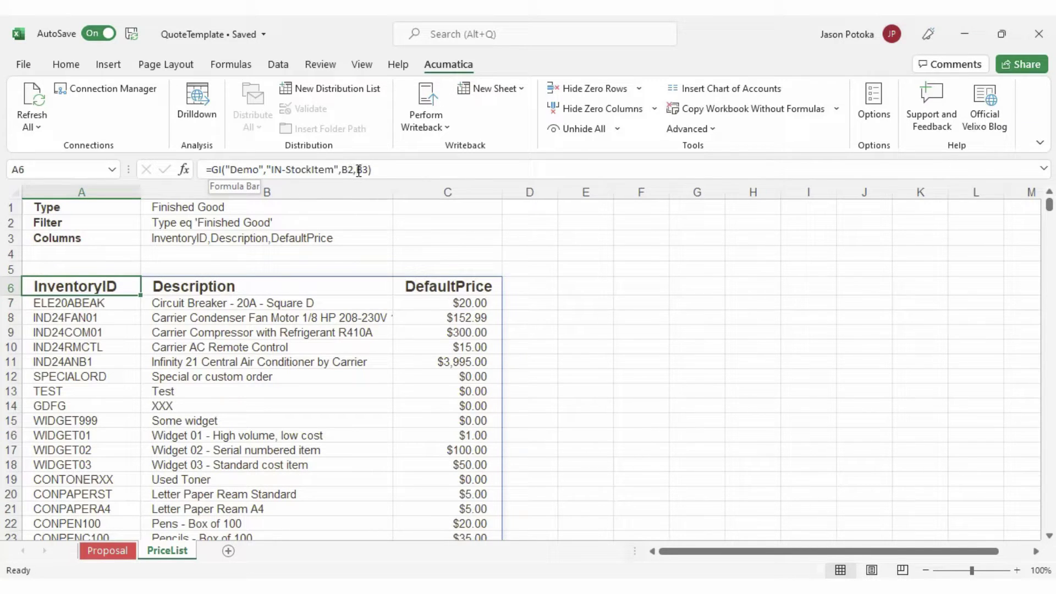
scroll(149, 326, down, 4)
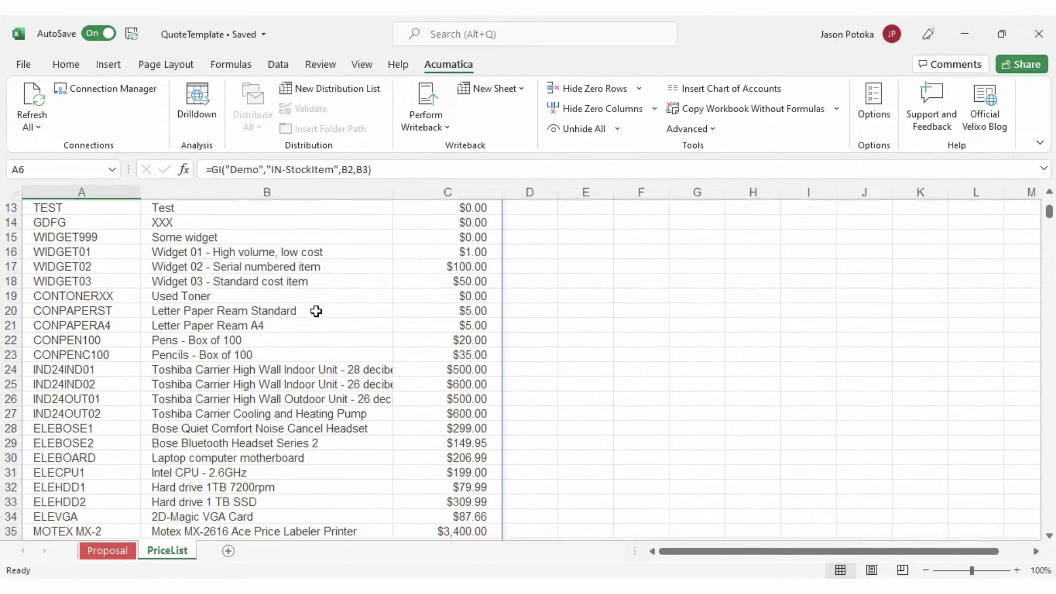
scroll(448, 313, up, 4)
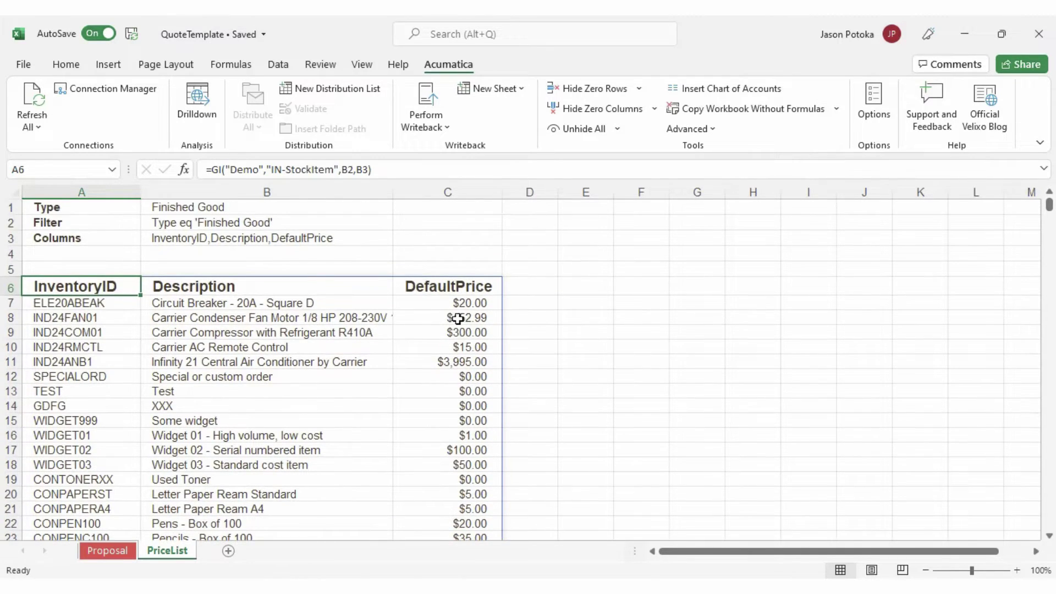
click(479, 304)
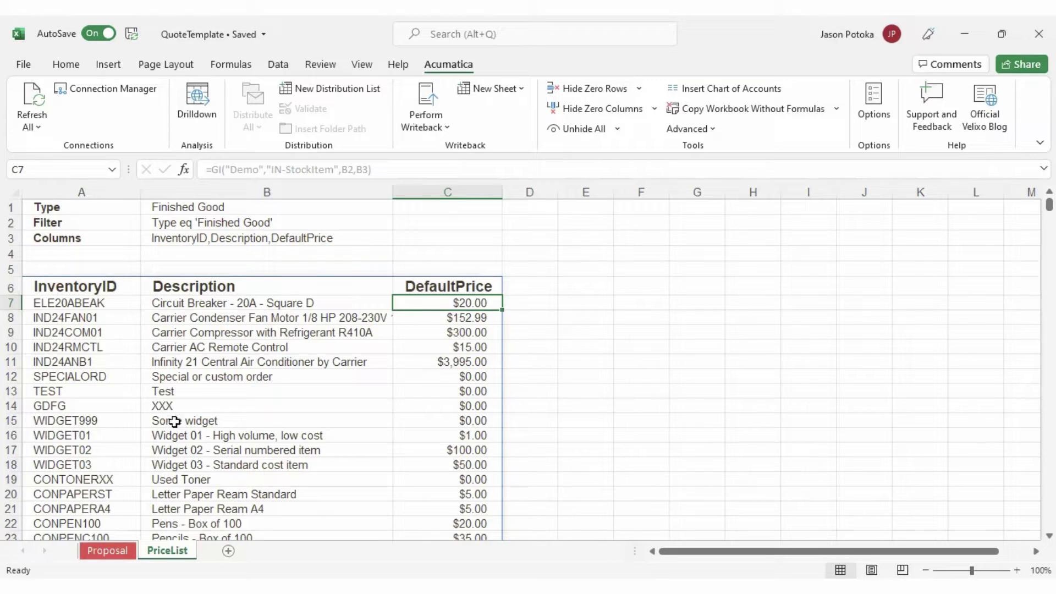
- Add inventory item ELEBOARD with quantity 2 as the first line of the quote on the Proposal sheet
click(111, 550)
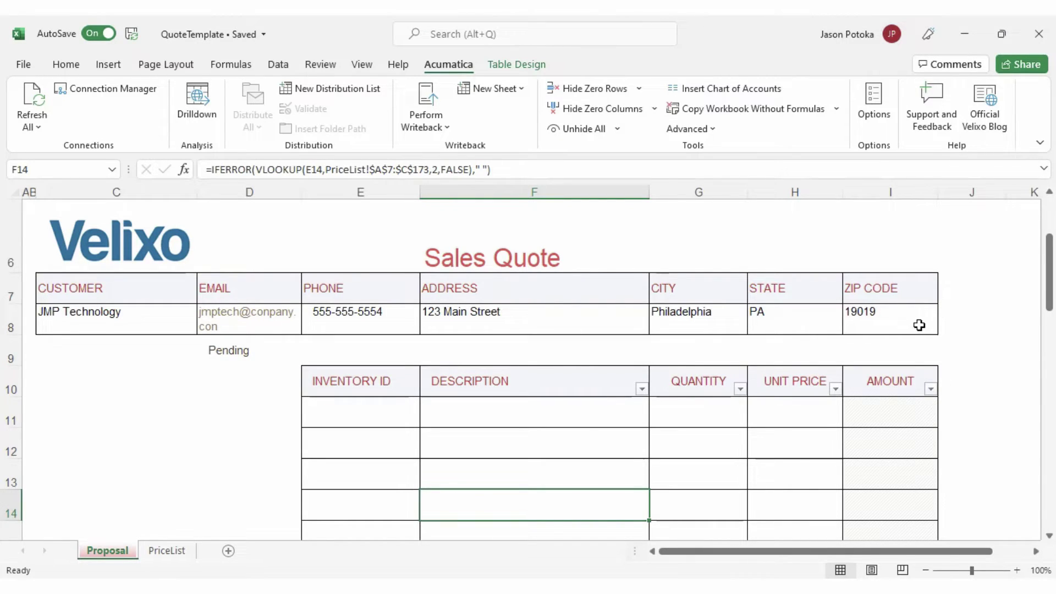
click(401, 413)
click(427, 420)
drag(425, 449, 428, 465)
click(391, 473)
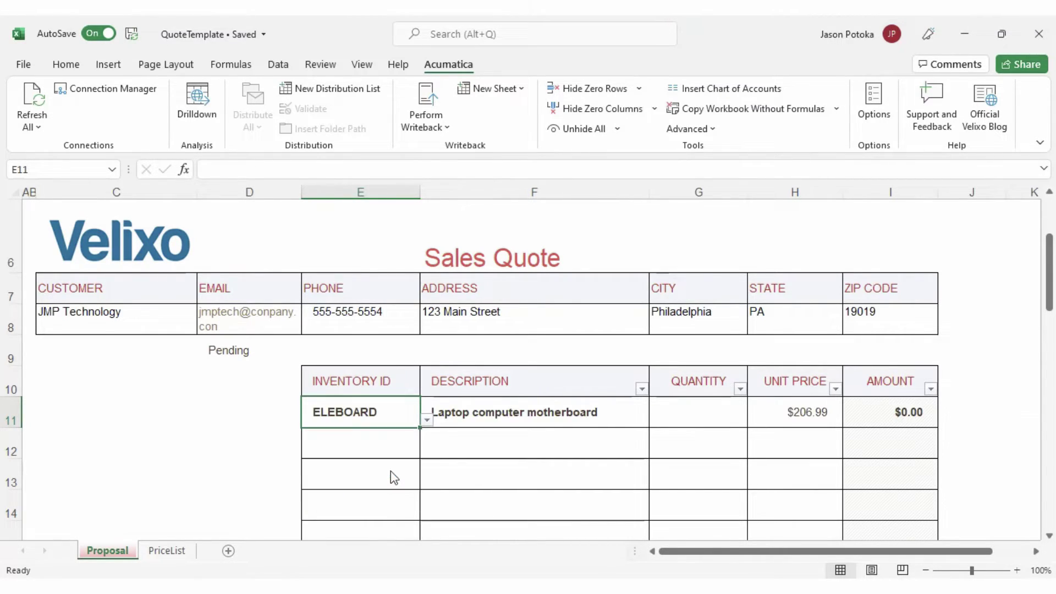
click(704, 420)
text(2)
click(794, 412)
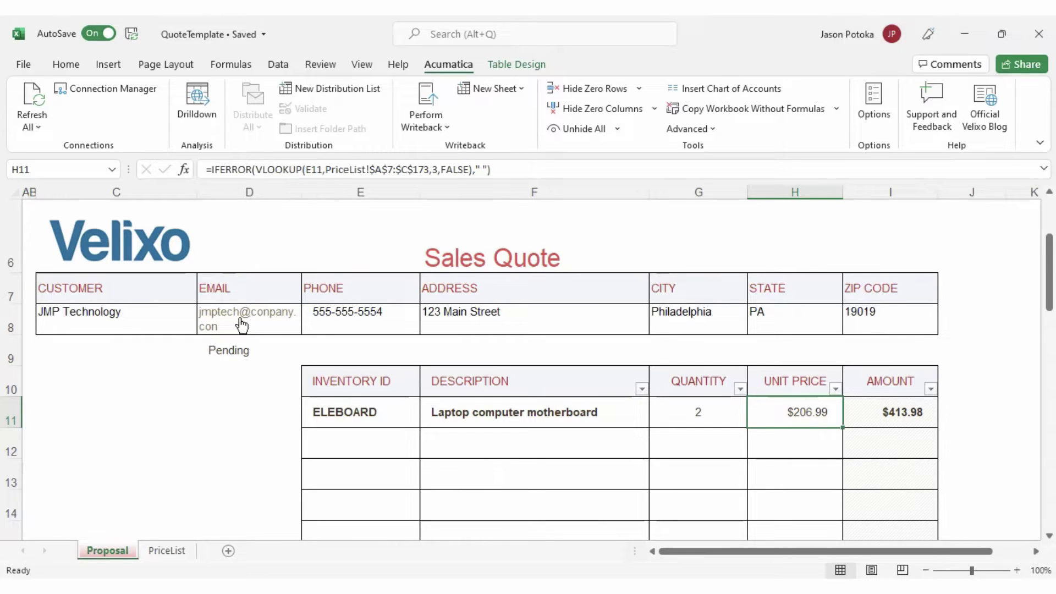
- Add inventory item AACOMPUT01 with quantity 1 as the second line of the sales quote
click(368, 443)
click(427, 451)
scroll(424, 533, down, 5)
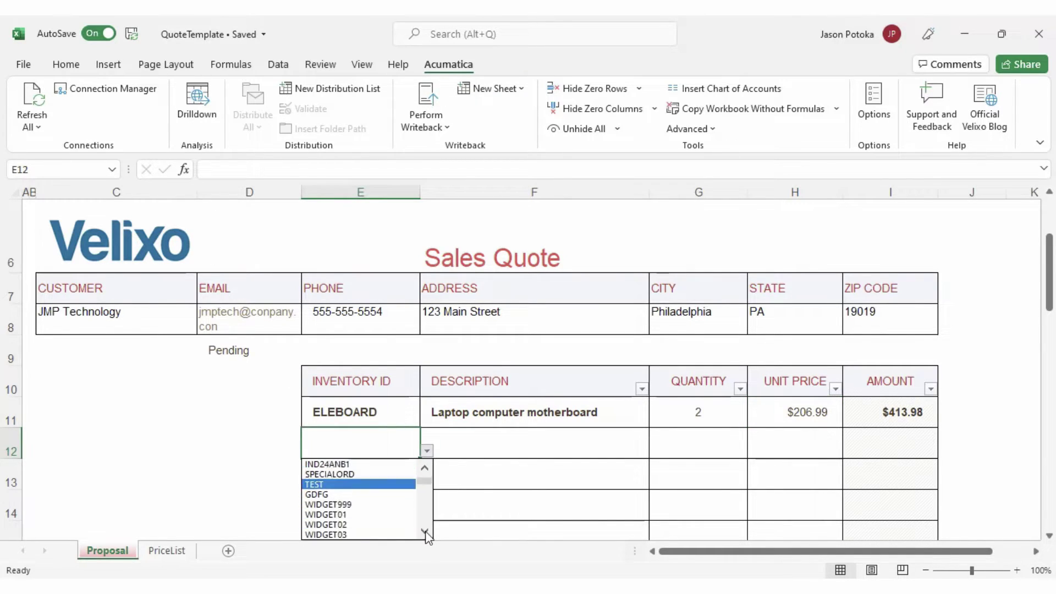
scroll(427, 537, down, 6)
click(396, 523)
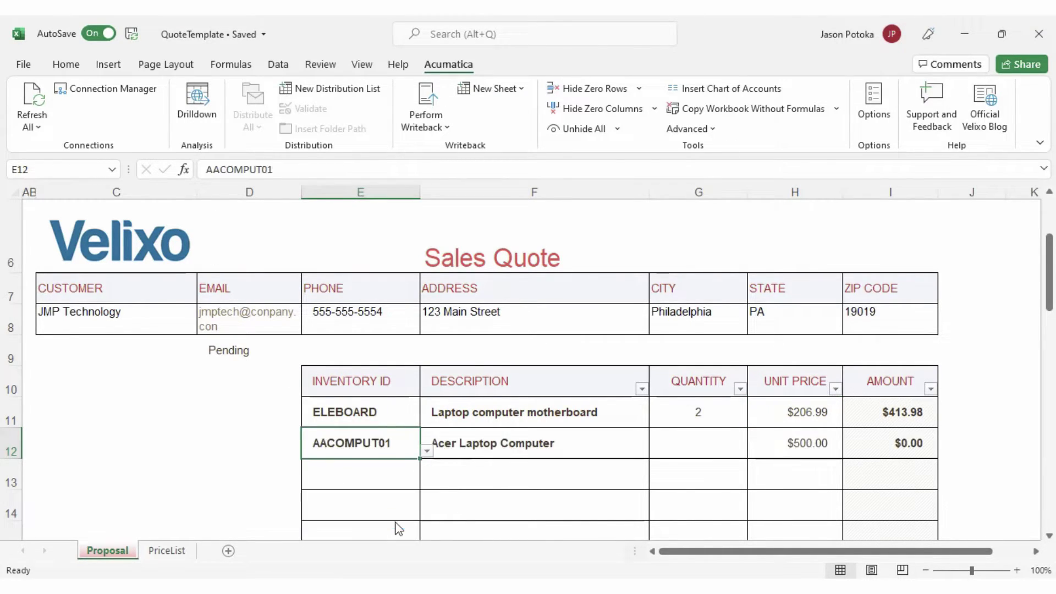
click(704, 445)
text(1)
key(Return)
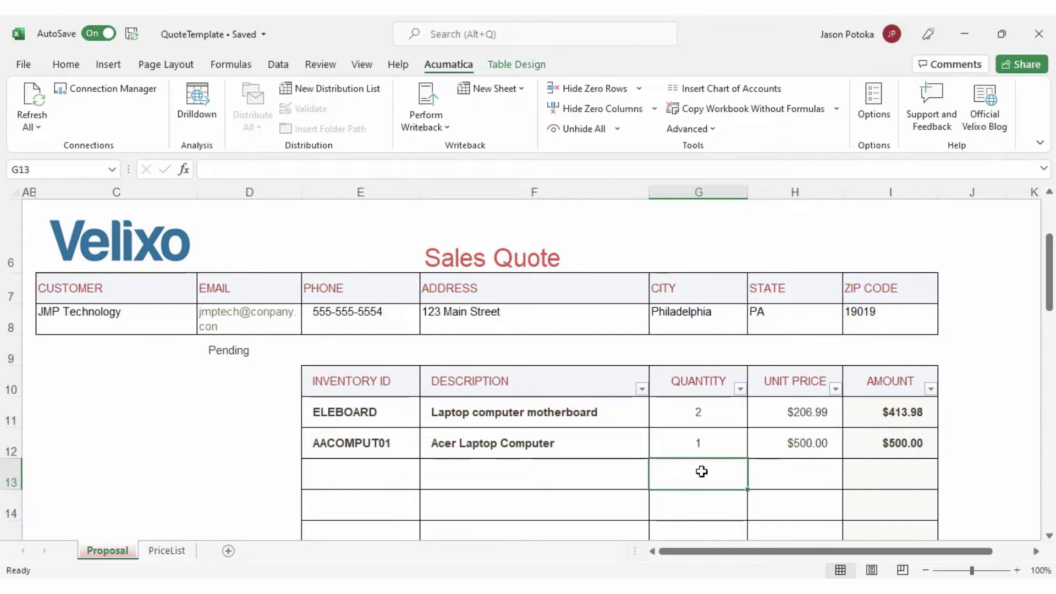
- Review the quote's terms and totals, and write its customer record back with the Import AR Customers scenario
scroll(688, 462, down, 3)
scroll(679, 451, down, 6)
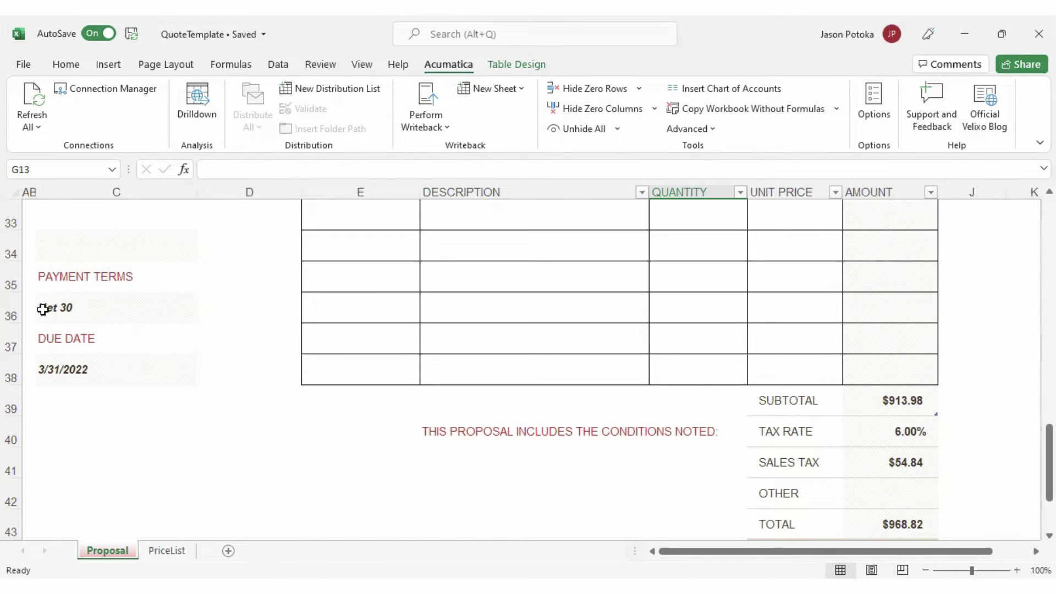
scroll(710, 429, down, 1)
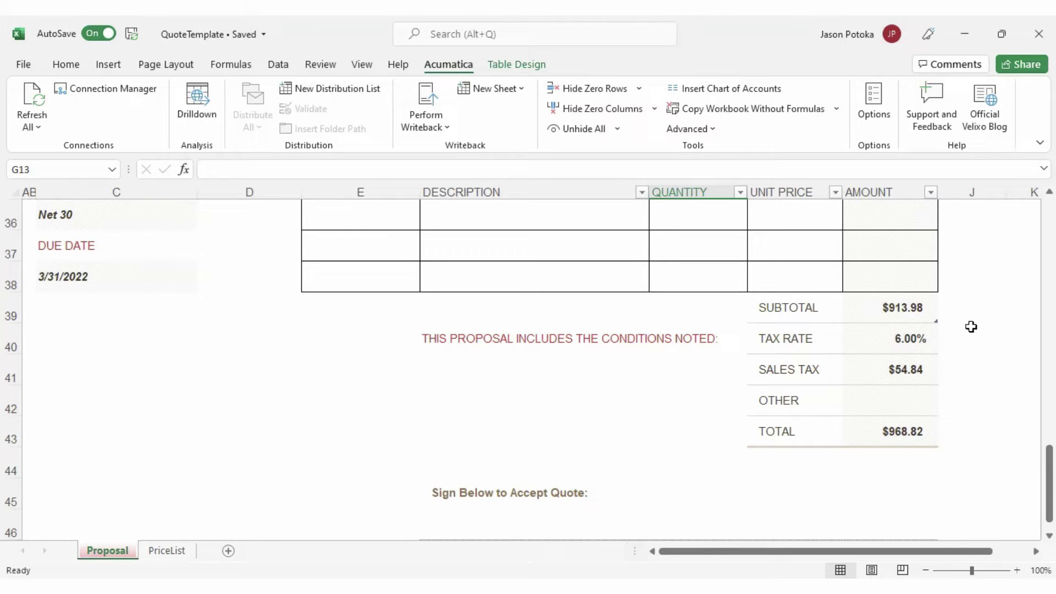
scroll(971, 327, up, 8)
scroll(969, 321, up, 3)
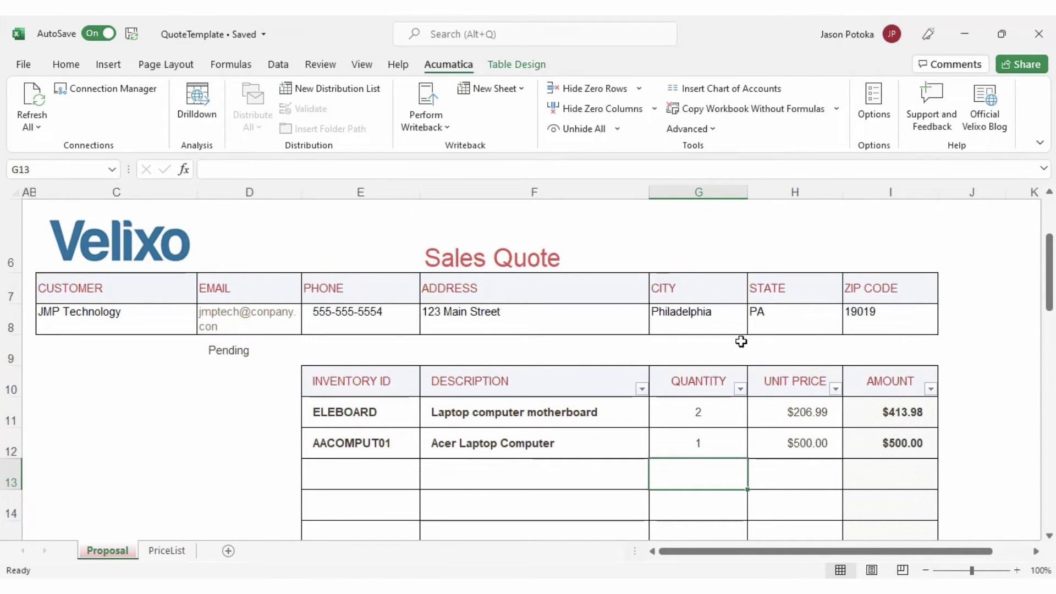
click(261, 351)
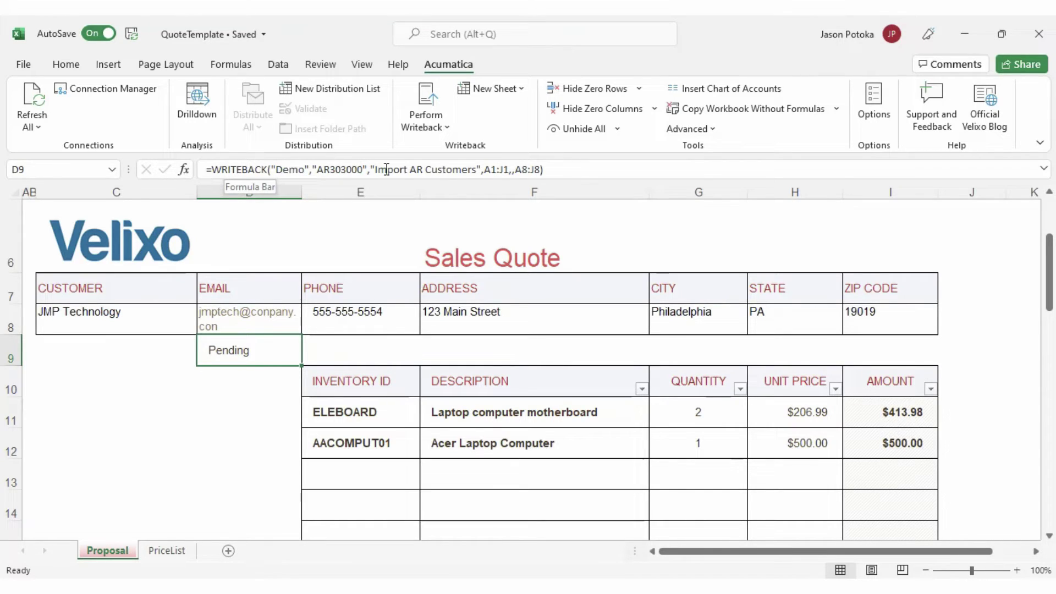
click(429, 98)
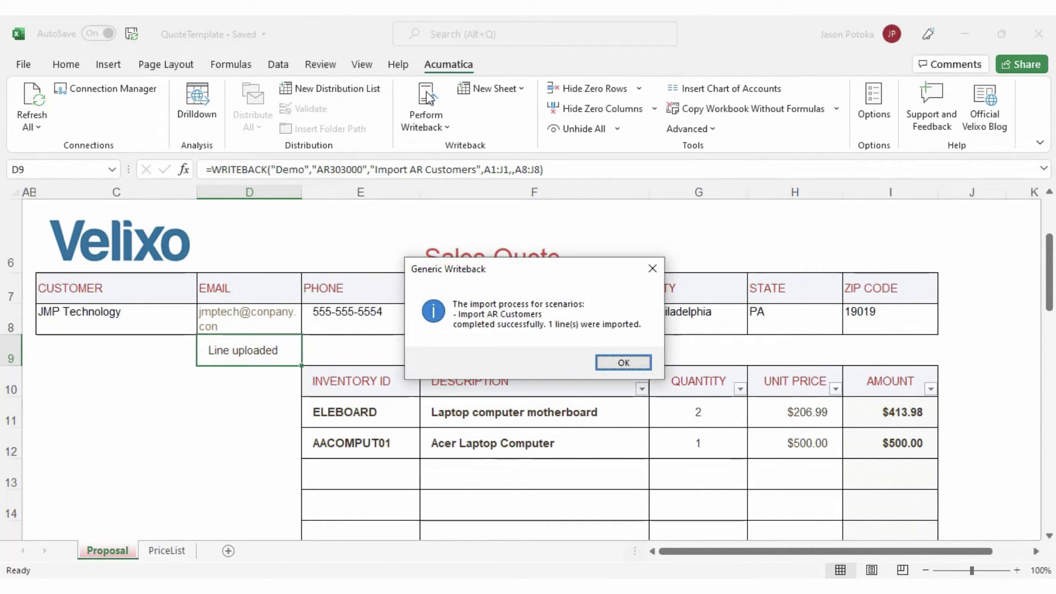
click(624, 363)
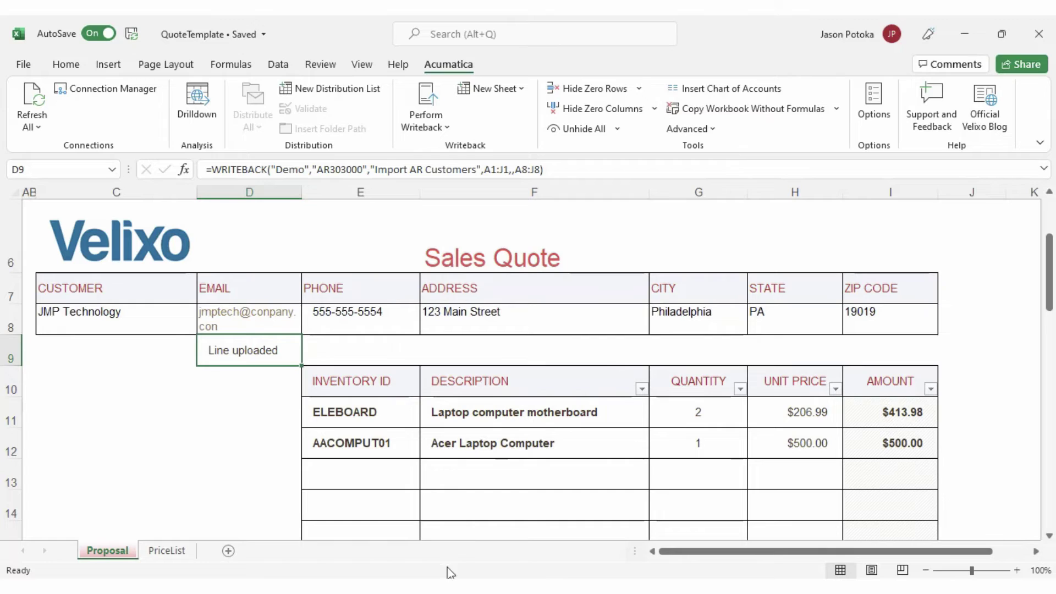